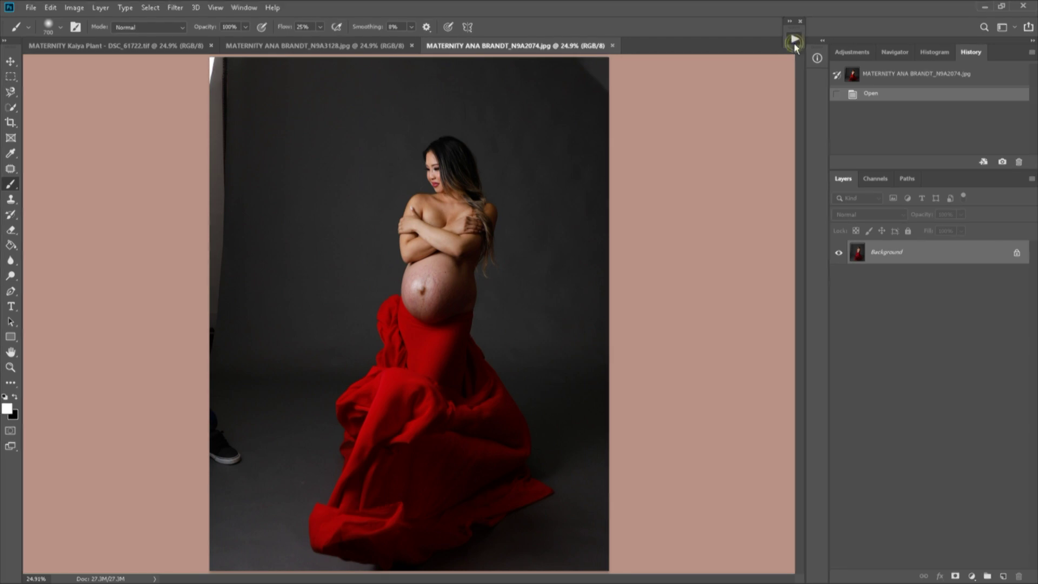
# Show the LSP maternity retouch actions and switch the list to button mode
pyautogui.click(794, 40)
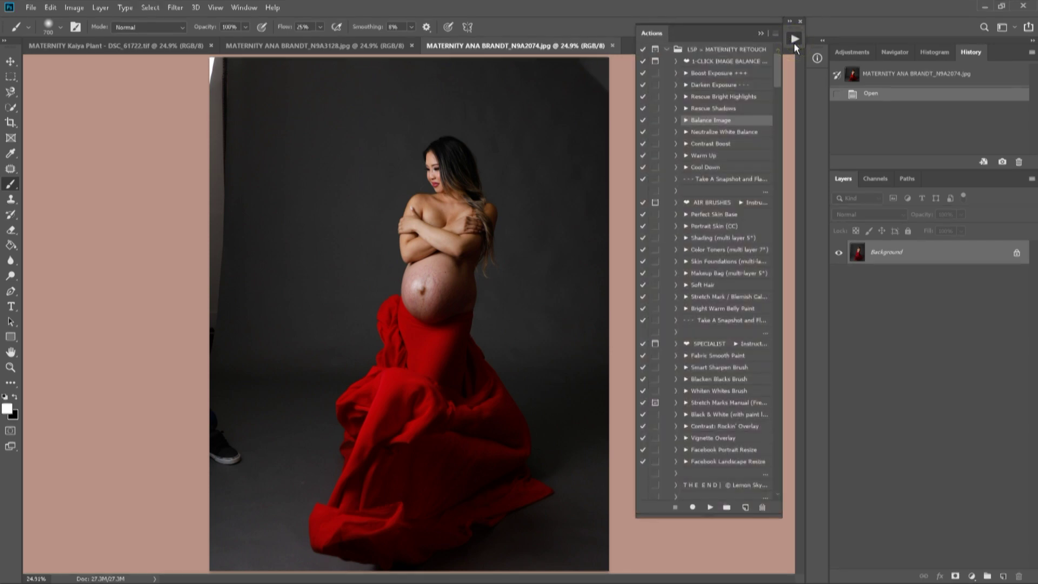
pyautogui.click(757, 50)
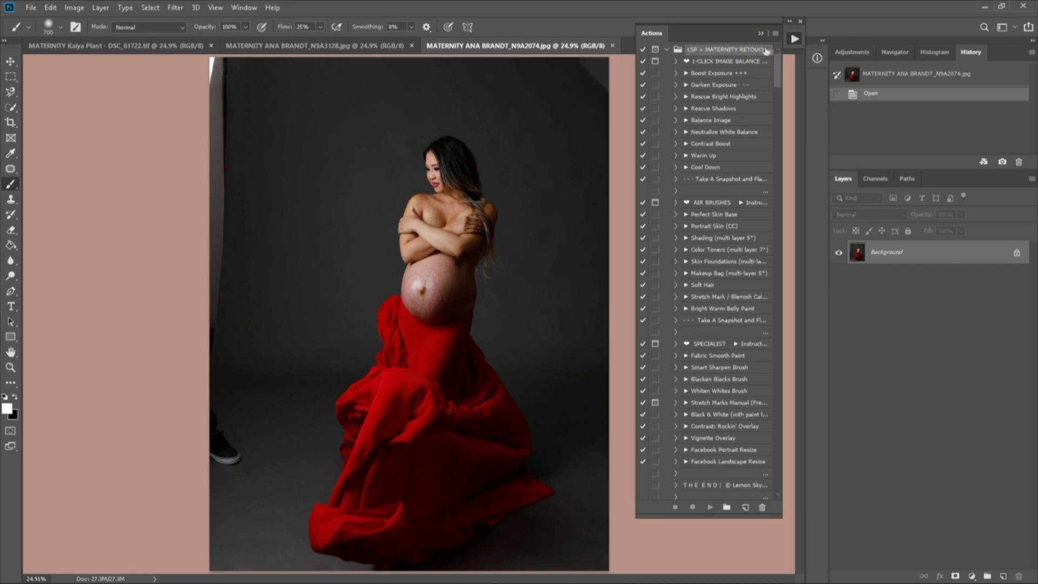
pyautogui.click(775, 35)
pyautogui.click(797, 32)
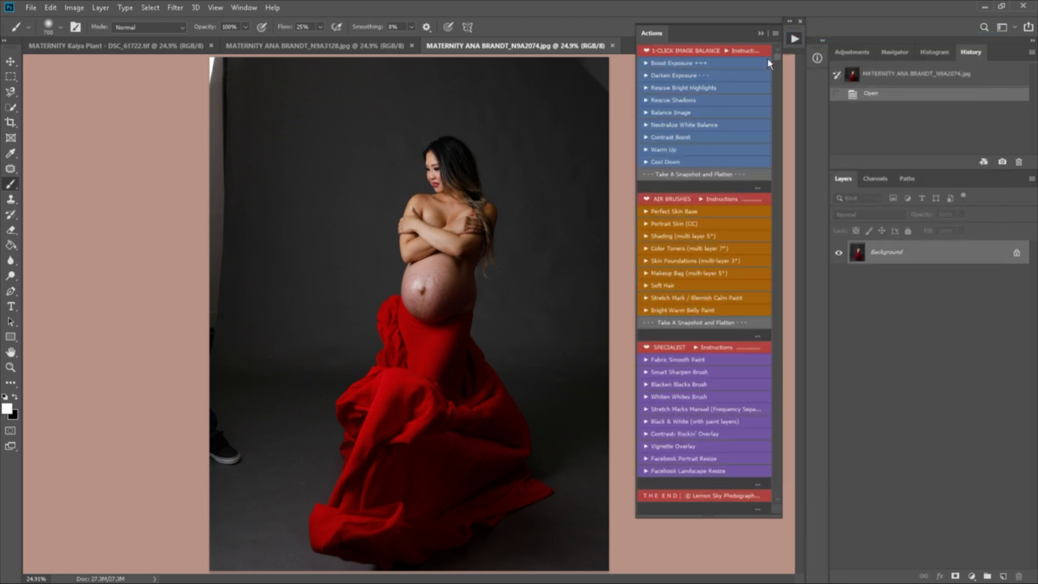
# Run the Balance Image action with its layer opacity reduced, and flatten the image with a snapshot
pyautogui.click(691, 113)
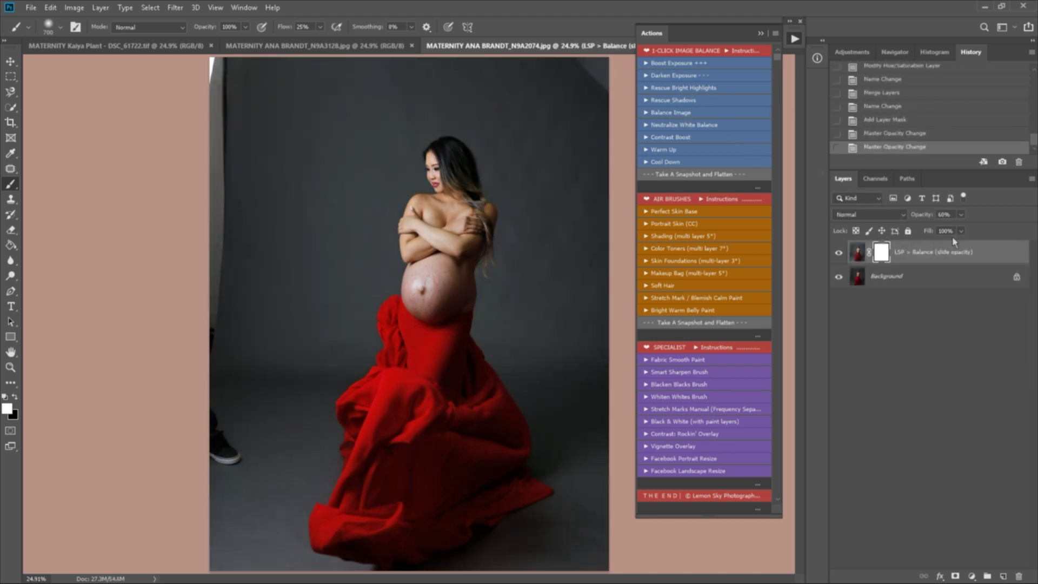
pyautogui.moveTo(934, 228)
pyautogui.mouseDown()
pyautogui.moveTo(1014, 221)
pyautogui.moveTo(927, 228)
pyautogui.mouseUp()
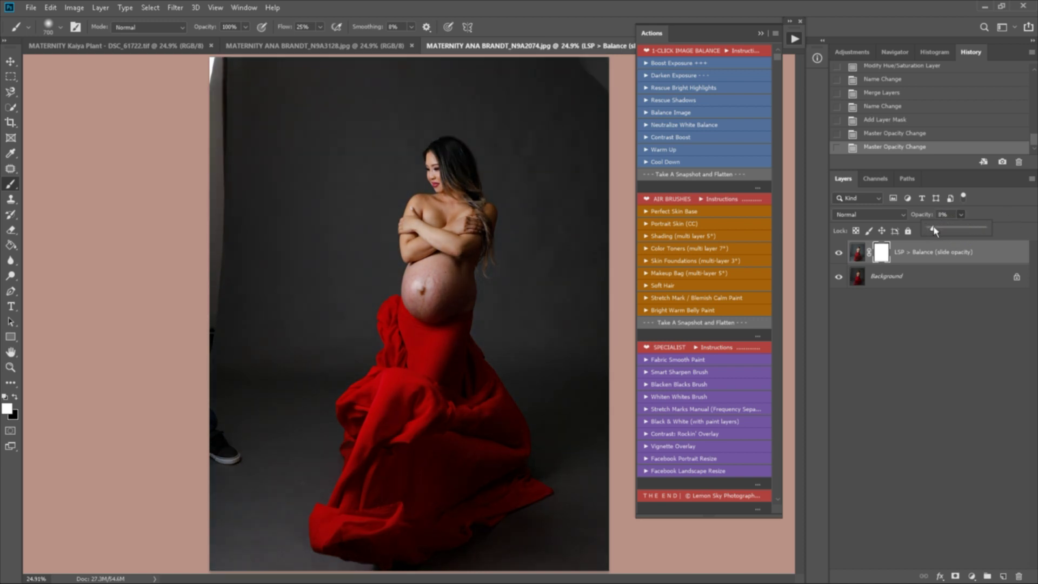
pyautogui.click(731, 173)
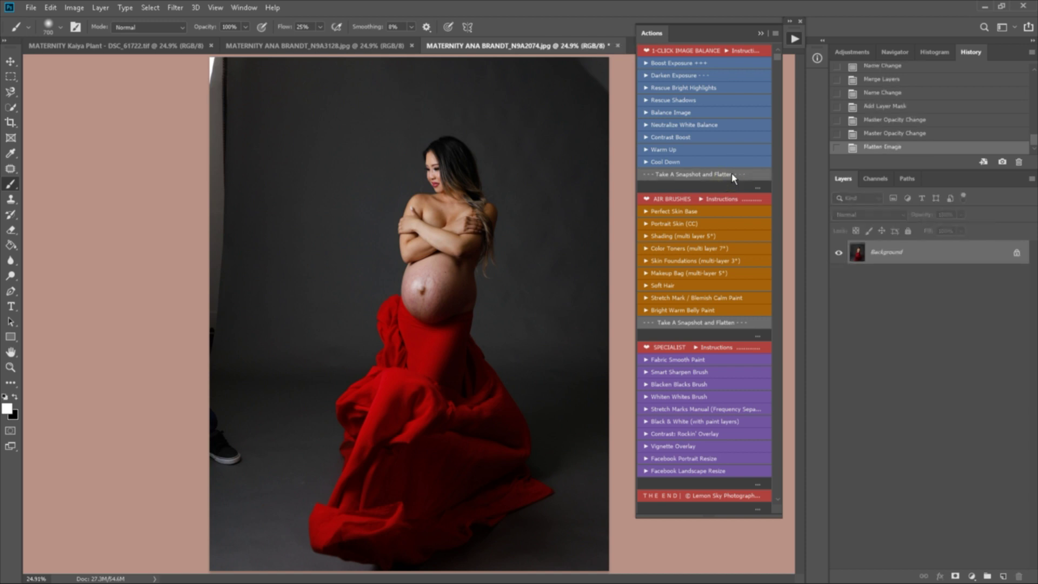
# Patch out the assistant's shoe and leg at the photo's lower-left edge using clean backdrop
pyautogui.click(10, 168)
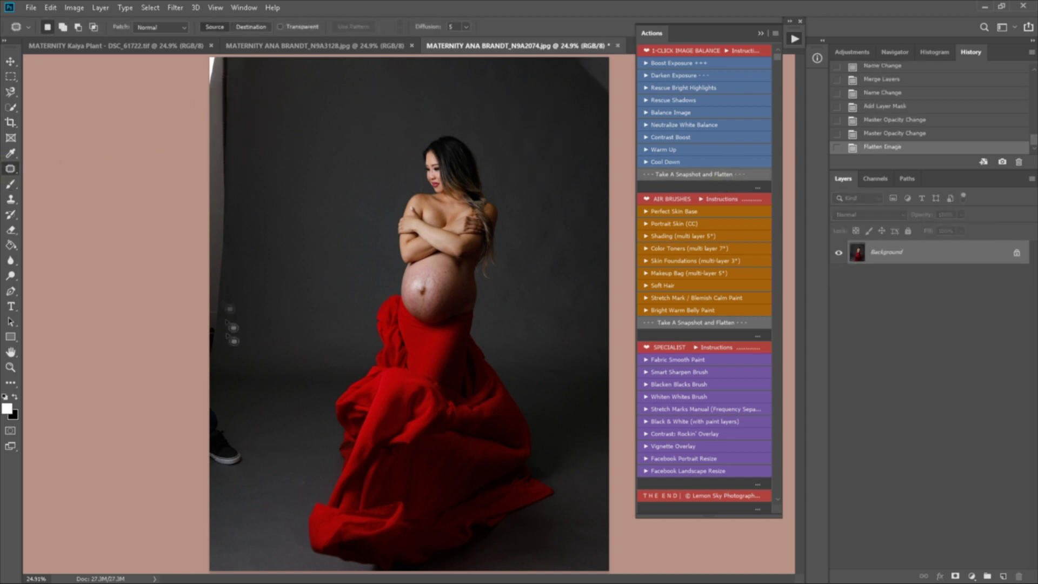
pyautogui.moveTo(212, 391); pyautogui.dragTo(211, 471)
pyautogui.moveTo(227, 449)
pyautogui.mouseDown()
pyautogui.moveTo(302, 466)
pyautogui.moveTo(275, 459)
pyautogui.mouseUp()
pyautogui.moveTo(352, 335)
pyautogui.mouseDown()
pyautogui.moveTo(339, 366)
pyautogui.moveTo(315, 338)
pyautogui.moveTo(330, 346)
pyautogui.mouseUp()
# Patch the backdrop edges in the photo's upper-right and upper-left corners with clean backdrop
pyautogui.moveTo(546, 61)
pyautogui.mouseDown()
pyautogui.moveTo(597, 120)
pyautogui.moveTo(627, 41)
pyautogui.mouseUp()
pyautogui.moveTo(596, 95); pyautogui.dragTo(543, 125)
pyautogui.hotkey('ctrl', 'd')
pyautogui.moveTo(239, 58)
pyautogui.mouseDown()
pyautogui.moveTo(239, 279)
pyautogui.moveTo(212, 357)
pyautogui.moveTo(150, 319)
pyautogui.moveTo(128, 132)
pyautogui.moveTo(146, 12)
pyautogui.mouseUp()
pyautogui.moveTo(247, 188); pyautogui.dragTo(336, 214)
pyautogui.hotkey('ctrl', 'd')
pyautogui.moveTo(244, 58)
pyautogui.mouseDown()
pyautogui.moveTo(259, 89)
pyautogui.moveTo(174, 20)
pyautogui.mouseUp()
pyautogui.moveTo(221, 98)
pyautogui.mouseDown()
pyautogui.moveTo(291, 112)
pyautogui.moveTo(359, 109)
pyautogui.mouseUp()
pyautogui.hotkey('ctrl', 'd')
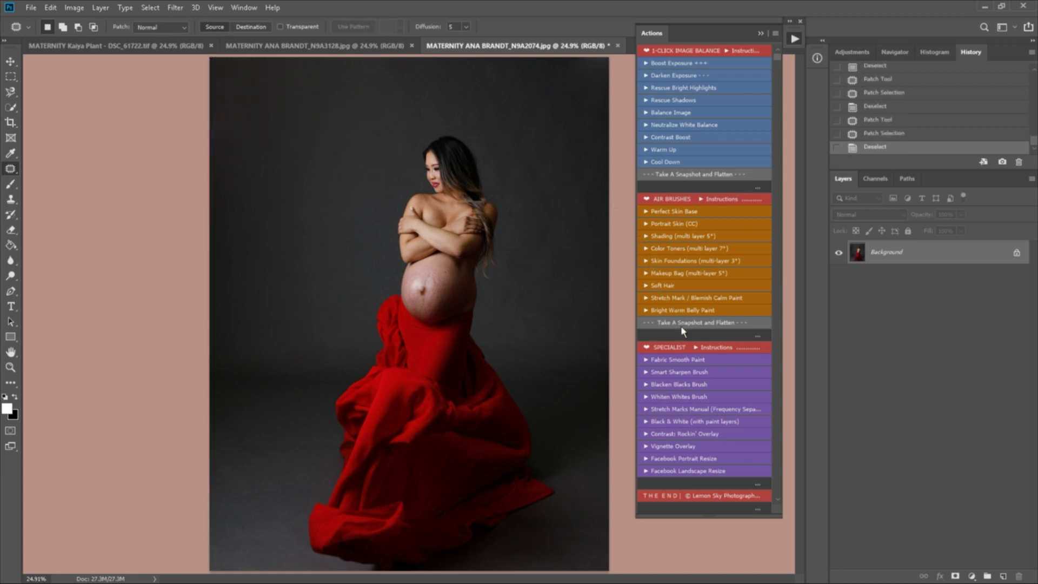
# Run the Bright Warm Belly Paint action for the belly area
pyautogui.press('z')
pyautogui.moveTo(487, 258); pyautogui.dragTo(524, 274)
pyautogui.press('h')
pyautogui.moveTo(473, 219); pyautogui.dragTo(405, 346)
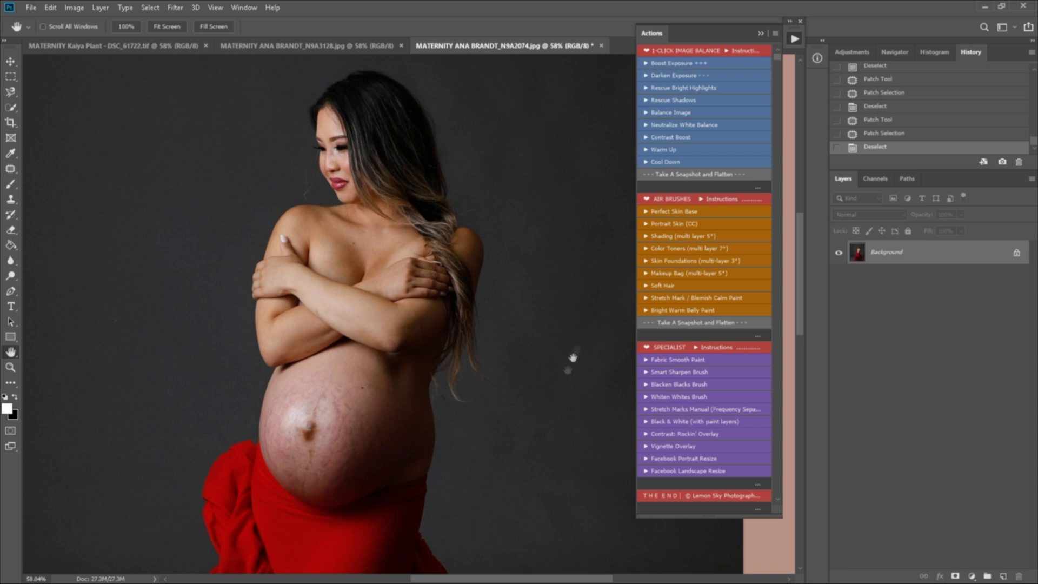
pyautogui.click(692, 309)
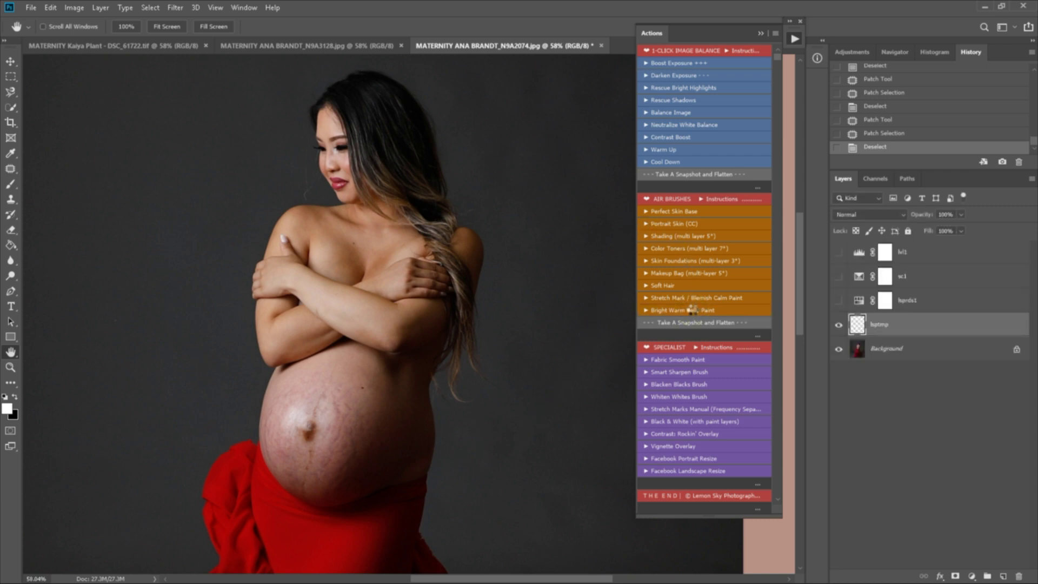
# Paint the Belly Color Toner effect over the belly with a brush size of 200
pyautogui.press('[')
pyautogui.press('[')
pyautogui.press('[')
pyautogui.press('[')
pyautogui.press('[')
pyautogui.press('[')
pyautogui.press('[')
pyautogui.moveTo(340, 472)
pyautogui.mouseDown()
pyautogui.moveTo(387, 451)
pyautogui.moveTo(381, 365)
pyautogui.moveTo(321, 371)
pyautogui.moveTo(354, 373)
pyautogui.mouseUp()
# Compare the belly with and without the toner, and flatten the image with a snapshot
pyautogui.click(839, 253)
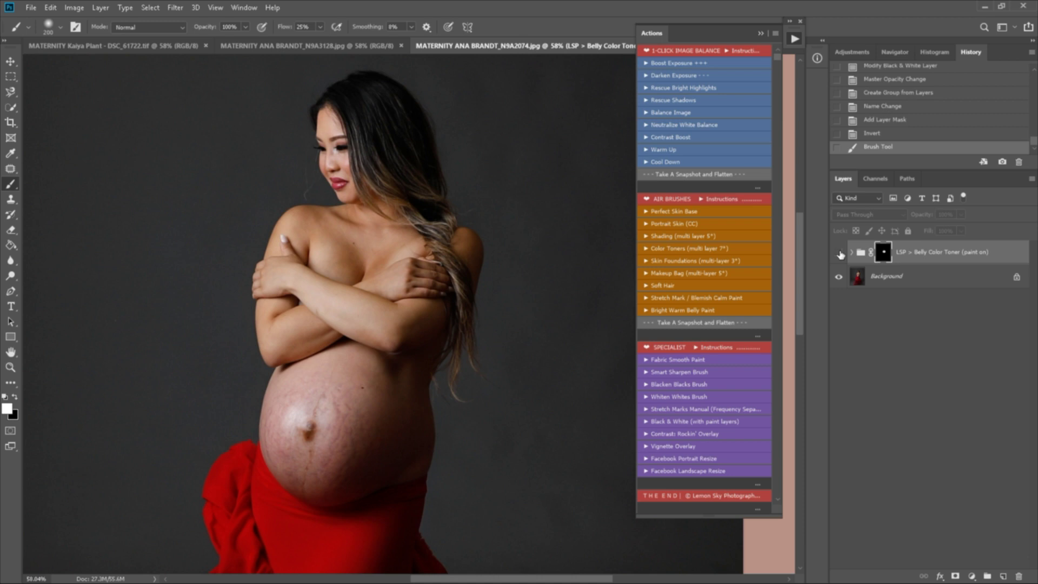
pyautogui.click(839, 253)
pyautogui.click(715, 324)
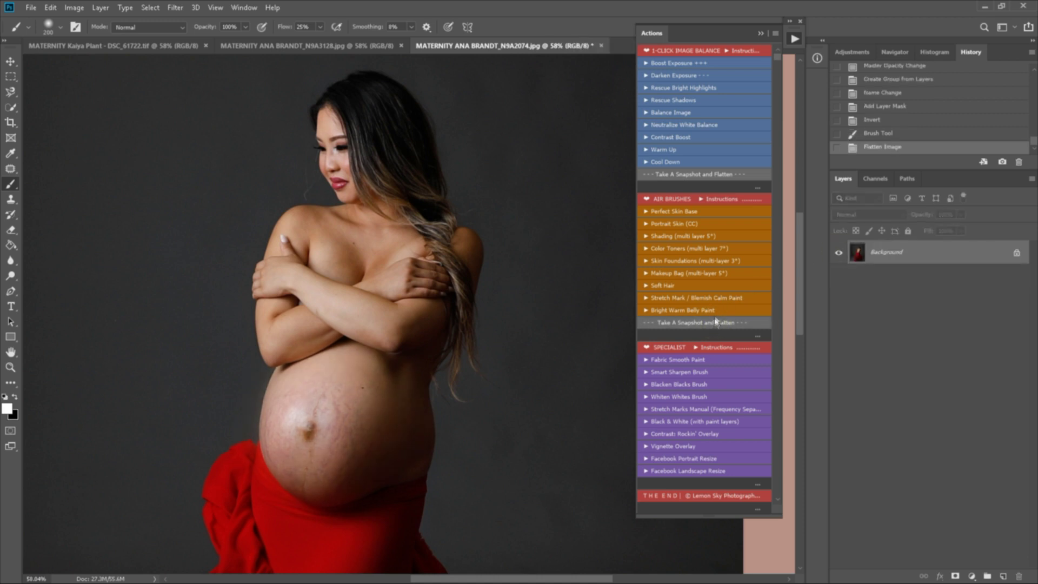
# Run the Stretch Mark / Blemish Calm Paint action and paint the smoothing over the belly and chest
pyautogui.click(719, 298)
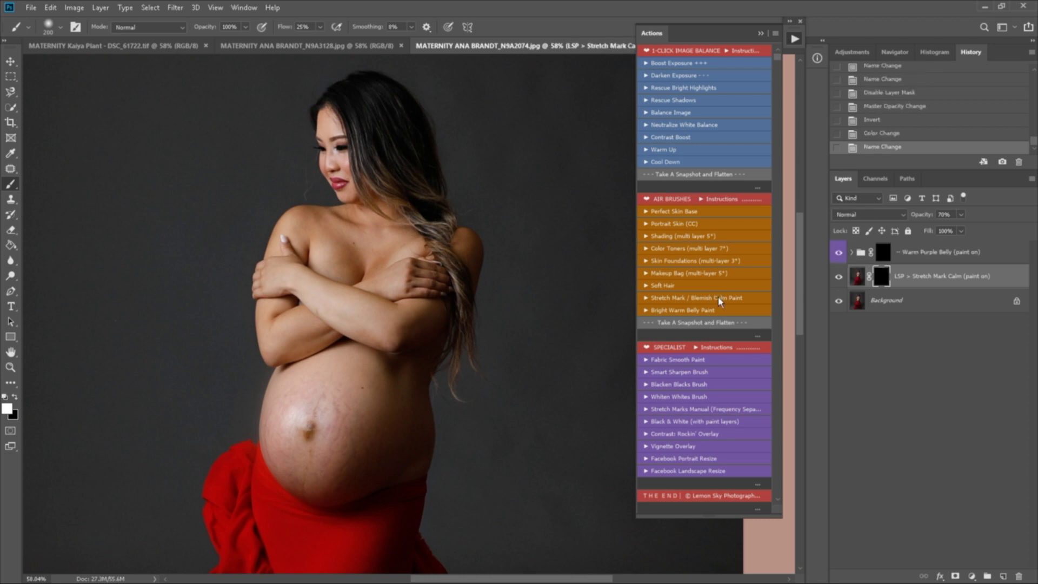
pyautogui.moveTo(385, 456)
pyautogui.mouseDown()
pyautogui.moveTo(331, 382)
pyautogui.moveTo(315, 468)
pyautogui.moveTo(287, 436)
pyautogui.moveTo(309, 387)
pyautogui.moveTo(324, 471)
pyautogui.moveTo(376, 401)
pyautogui.moveTo(324, 381)
pyautogui.mouseUp()
pyautogui.click(345, 265)
pyautogui.click(384, 248)
# Mask the stretch mark smoothing back out at the navel and along the belly's outer edge
pyautogui.click(15, 397)
pyautogui.click(309, 428)
pyautogui.click(308, 424)
pyautogui.click(309, 431)
pyautogui.click(15, 397)
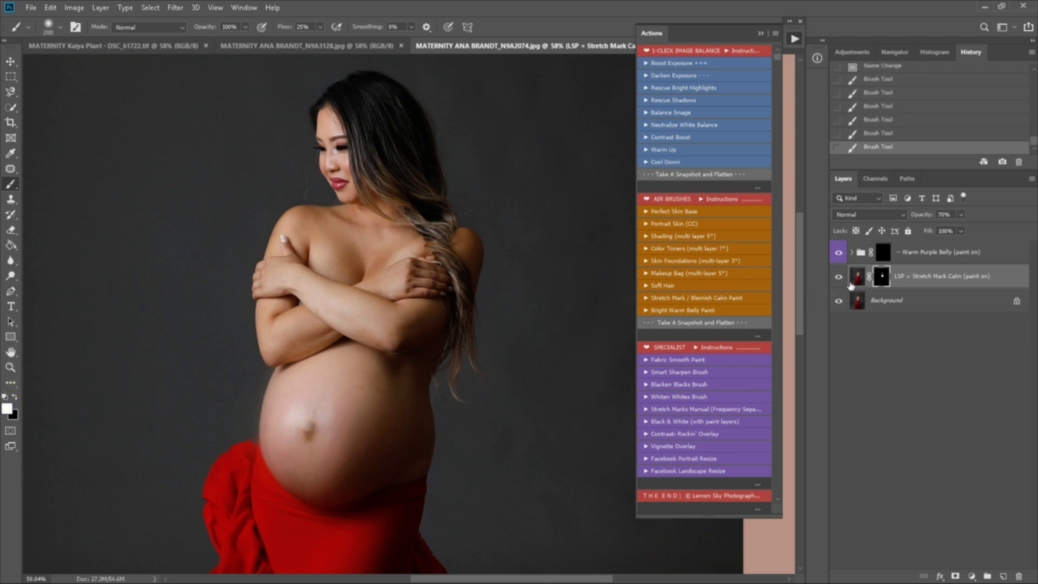
pyautogui.press('x')
pyautogui.moveTo(255, 387)
pyautogui.mouseDown()
pyautogui.moveTo(261, 370)
pyautogui.moveTo(247, 466)
pyautogui.mouseUp()
# Paint the Warm Purple Belly layer over the belly with a brush size of 250, and flatten with a snapshot
pyautogui.click(883, 256)
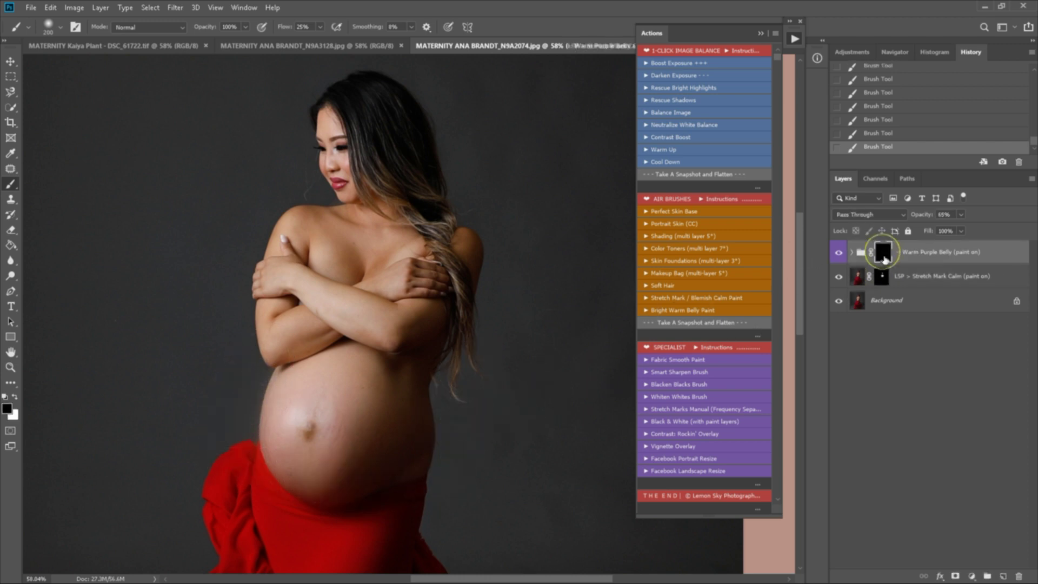
pyautogui.press('x')
pyautogui.press(']')
pyautogui.moveTo(343, 449)
pyautogui.mouseDown()
pyautogui.moveTo(319, 408)
pyautogui.moveTo(293, 434)
pyautogui.moveTo(371, 463)
pyautogui.moveTo(335, 449)
pyautogui.moveTo(354, 408)
pyautogui.mouseUp()
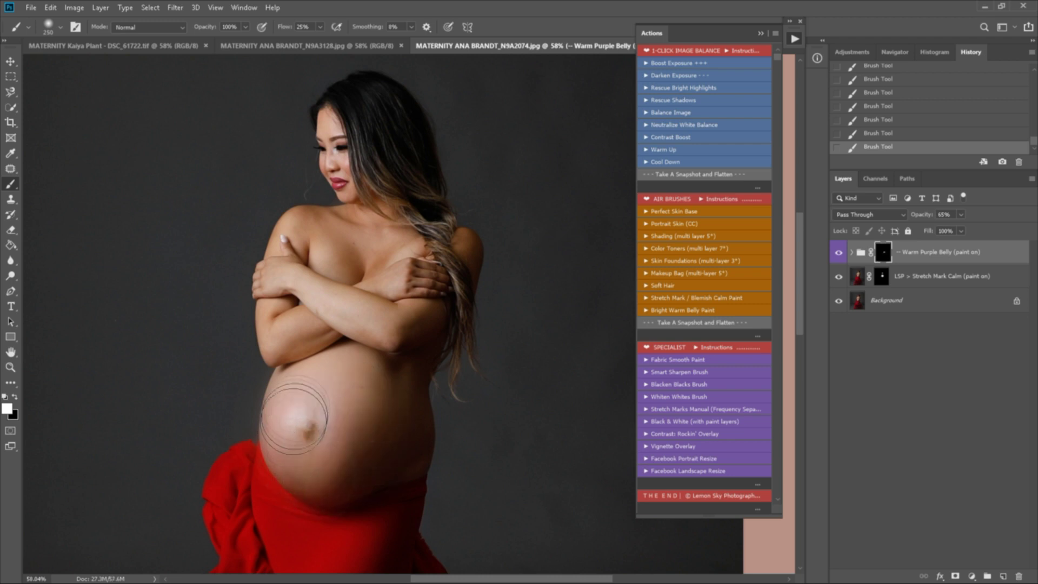
pyautogui.click(657, 323)
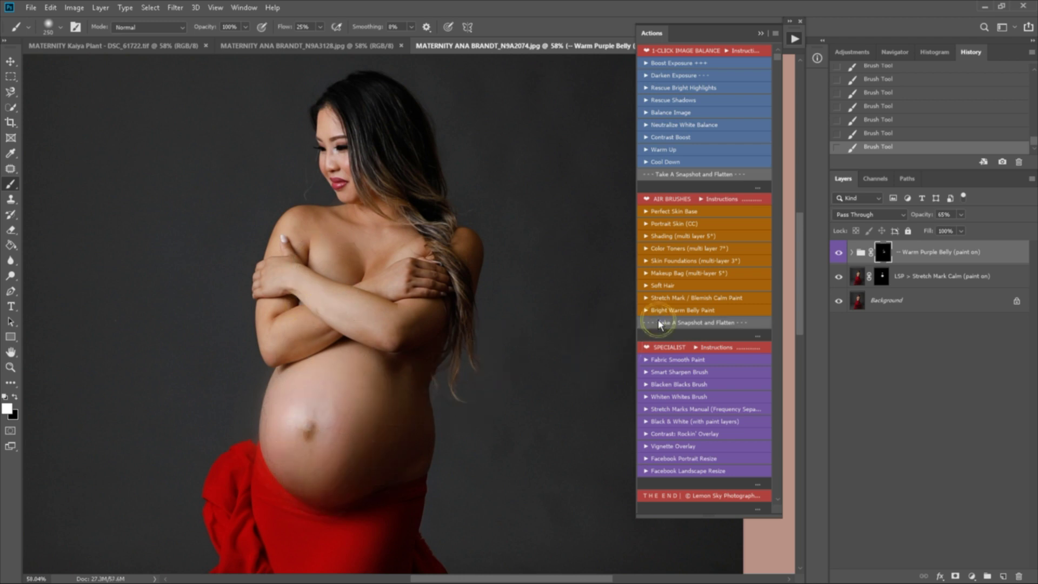
# Run the Color Toners action and paint the Calm Yellows layer over the chest, arms and belly
pyautogui.click(708, 248)
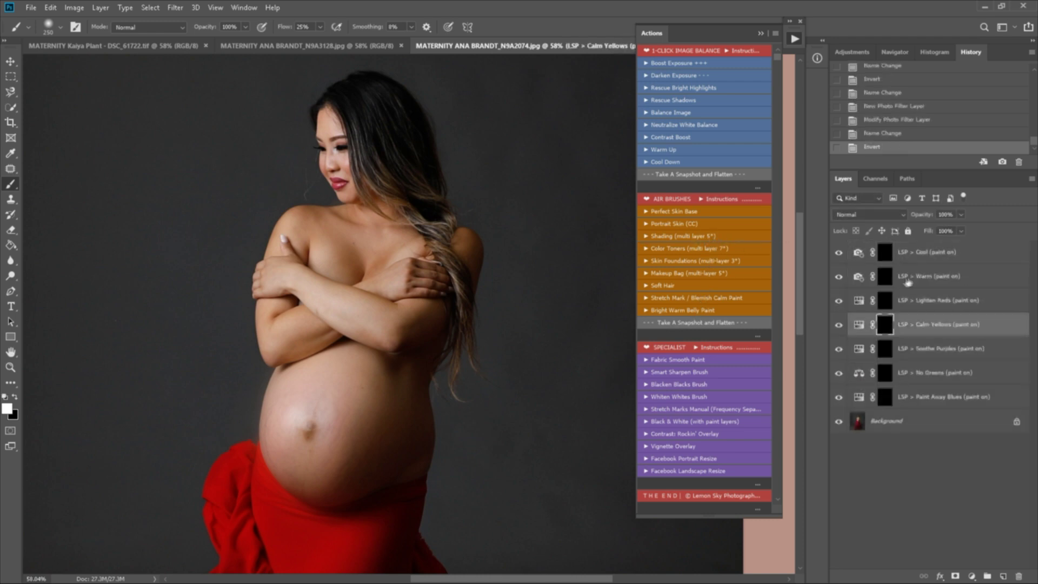
pyautogui.moveTo(440, 229)
pyautogui.mouseDown()
pyautogui.moveTo(325, 253)
pyautogui.moveTo(233, 258)
pyautogui.mouseUp()
pyautogui.moveTo(418, 211)
pyautogui.mouseDown()
pyautogui.moveTo(433, 319)
pyautogui.moveTo(435, 301)
pyautogui.mouseUp()
pyautogui.moveTo(435, 300)
pyautogui.mouseDown()
pyautogui.moveTo(298, 340)
pyautogui.moveTo(286, 298)
pyautogui.mouseUp()
pyautogui.moveTo(397, 373)
pyautogui.mouseDown()
pyautogui.moveTo(401, 401)
pyautogui.moveTo(336, 504)
pyautogui.mouseUp()
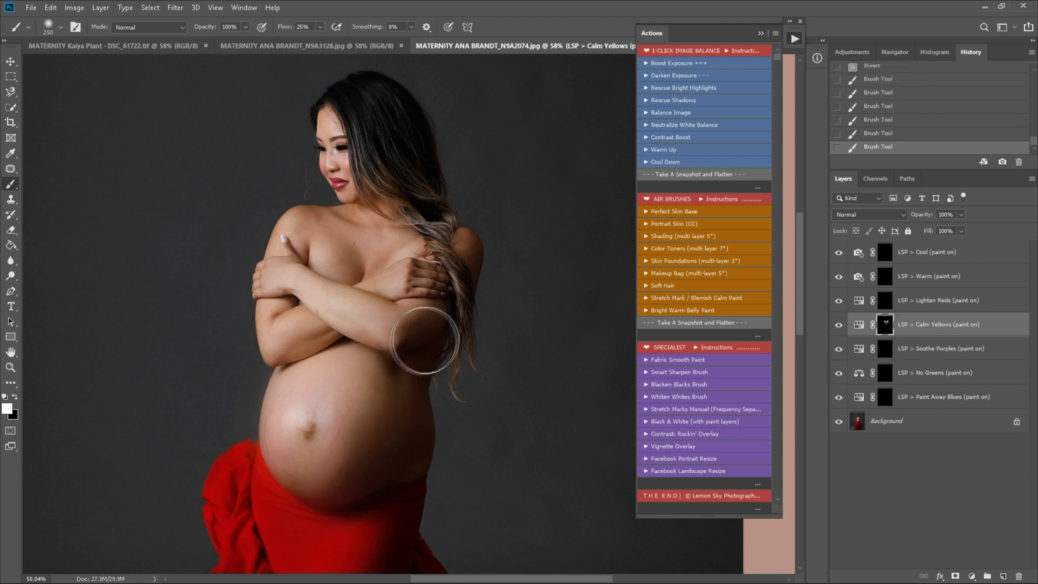
# Paint the Warm toner layer over the arms and belly, and flatten the image with a snapshot
pyautogui.click(885, 276)
pyautogui.click(371, 105)
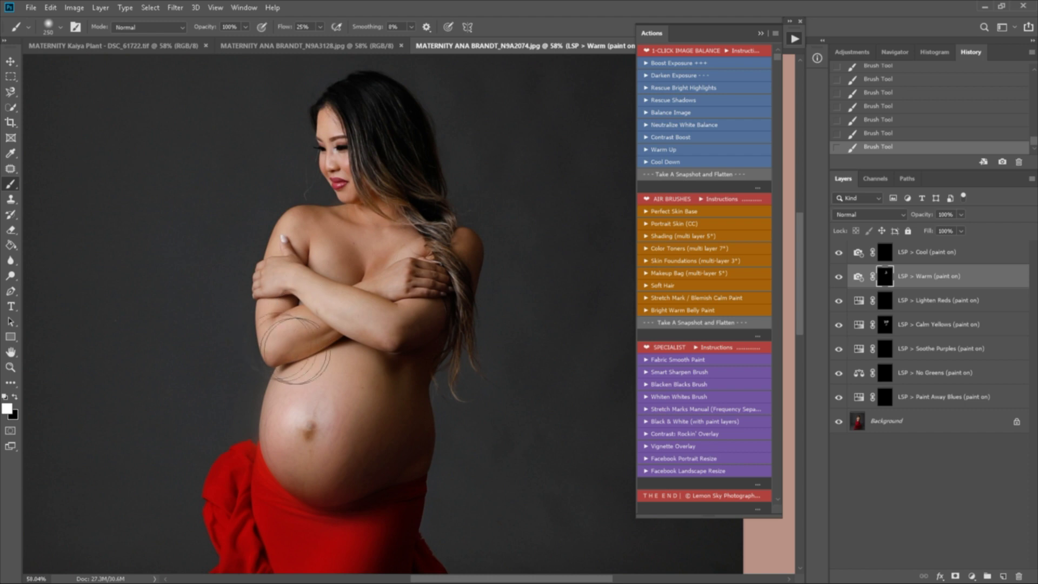
pyautogui.moveTo(307, 352)
pyautogui.mouseDown()
pyautogui.moveTo(301, 433)
pyautogui.moveTo(330, 475)
pyautogui.moveTo(380, 475)
pyautogui.mouseUp()
pyautogui.moveTo(414, 267); pyautogui.dragTo(379, 307)
pyautogui.click(840, 277)
pyautogui.click(838, 277)
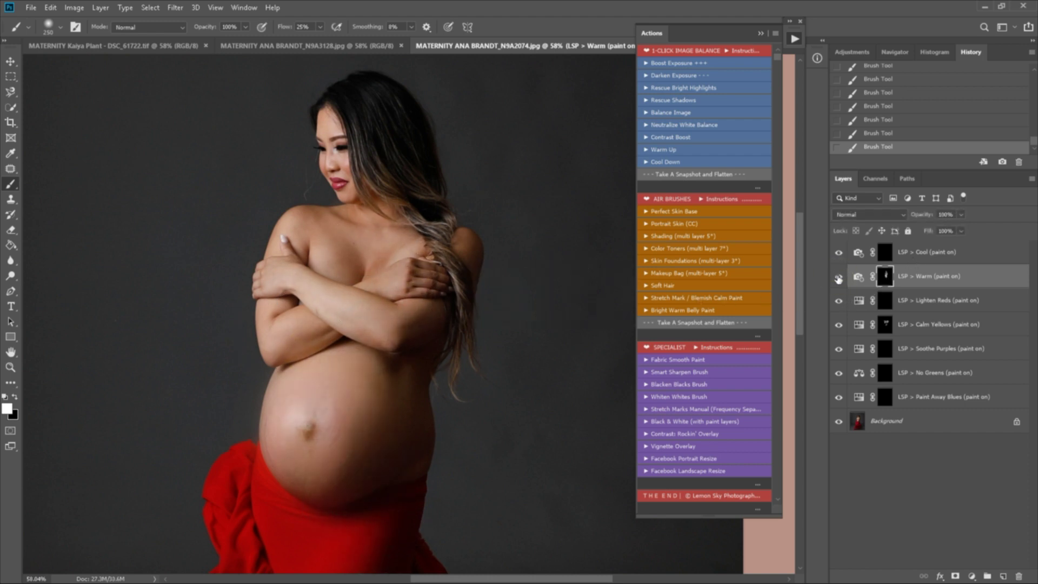
pyautogui.click(731, 324)
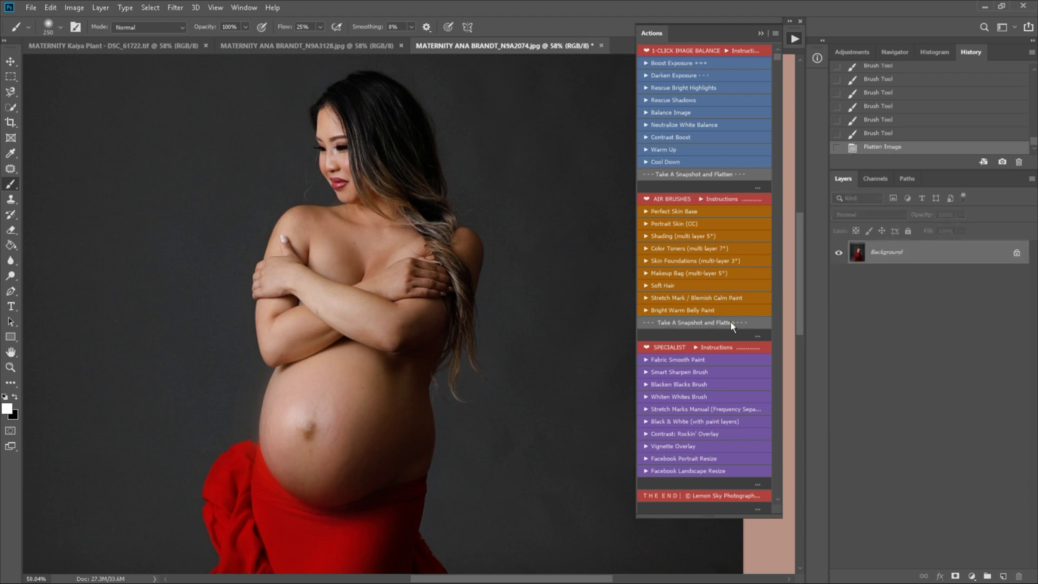
# Run the Portrait Skin action and paint the smoothing over the belly, chest and arms
pyautogui.click(696, 222)
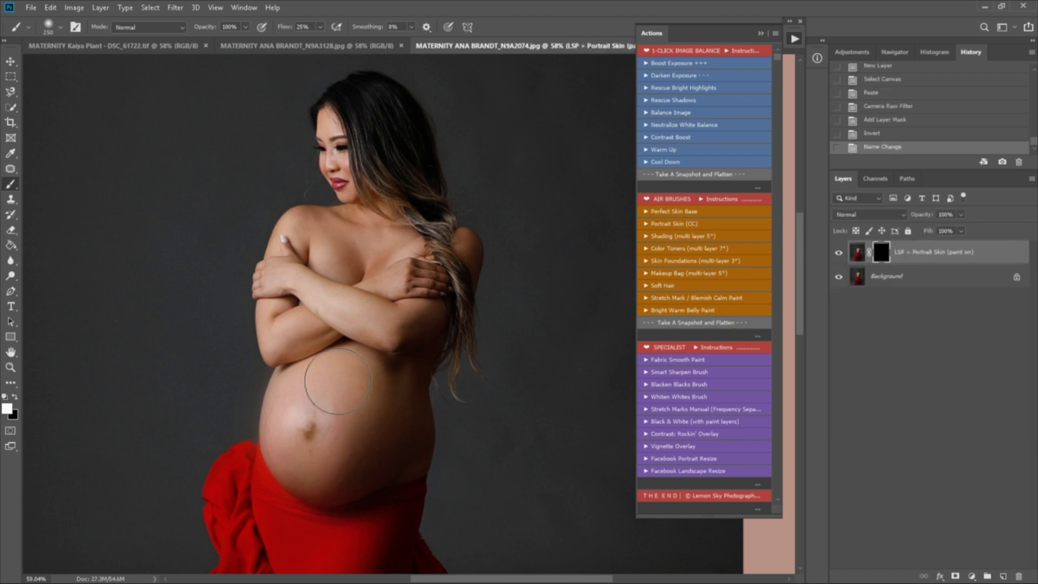
pyautogui.moveTo(338, 386)
pyautogui.mouseDown()
pyautogui.moveTo(302, 437)
pyautogui.moveTo(348, 307)
pyautogui.moveTo(348, 267)
pyautogui.mouseUp()
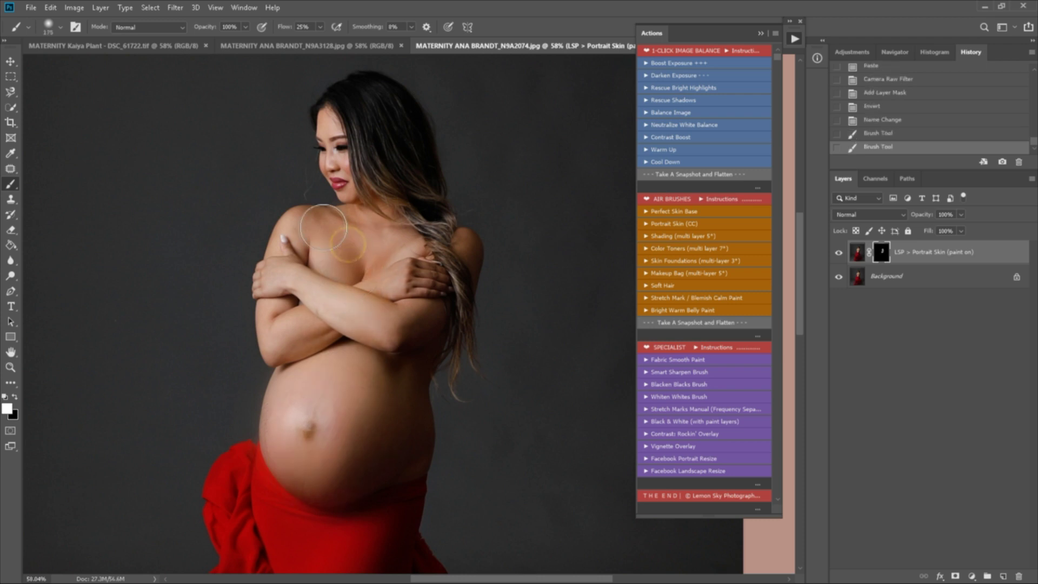
pyautogui.moveTo(317, 230); pyautogui.dragTo(394, 248)
pyautogui.moveTo(394, 313); pyautogui.dragTo(422, 329)
pyautogui.moveTo(381, 254); pyautogui.dragTo(354, 281)
# Paint the Portrait Skin smoothing over the hand and forearm in close-up
pyautogui.press('z')
pyautogui.moveTo(337, 129); pyautogui.dragTo(386, 148)
pyautogui.press('b')
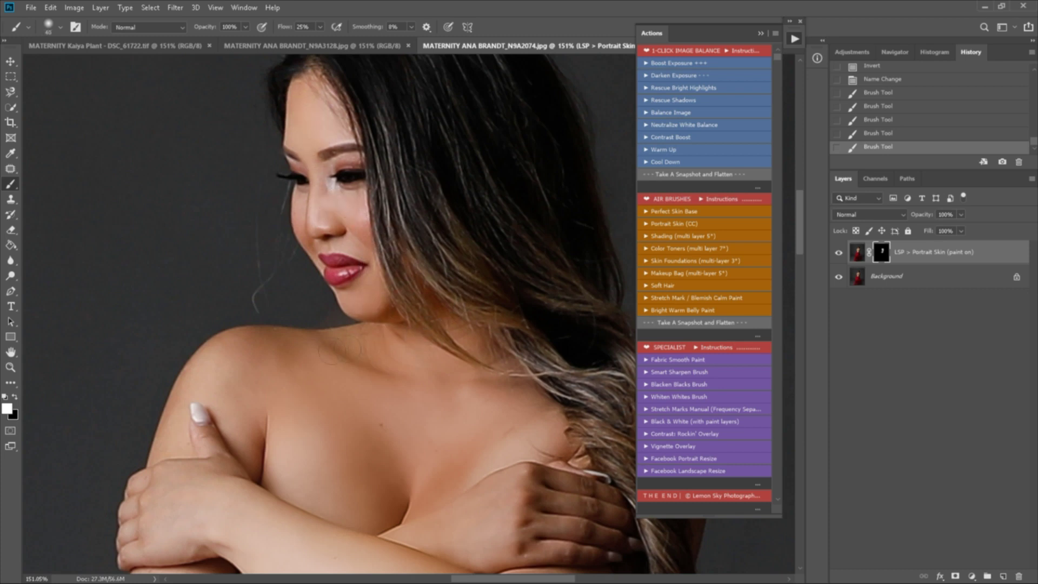
pyautogui.moveTo(160, 498)
pyautogui.mouseDown()
pyautogui.moveTo(233, 541)
pyautogui.moveTo(156, 532)
pyautogui.moveTo(324, 560)
pyautogui.mouseUp()
# Touch up the Portrait Skin smoothing around the belly with a brush size of 40, and flatten with a snapshot
pyautogui.press('z')
pyautogui.keyDown('alt'); pyautogui.click(465, 518); pyautogui.keyUp('alt')
pyautogui.keyDown('alt'); pyautogui.click(469, 516); pyautogui.keyUp('alt')
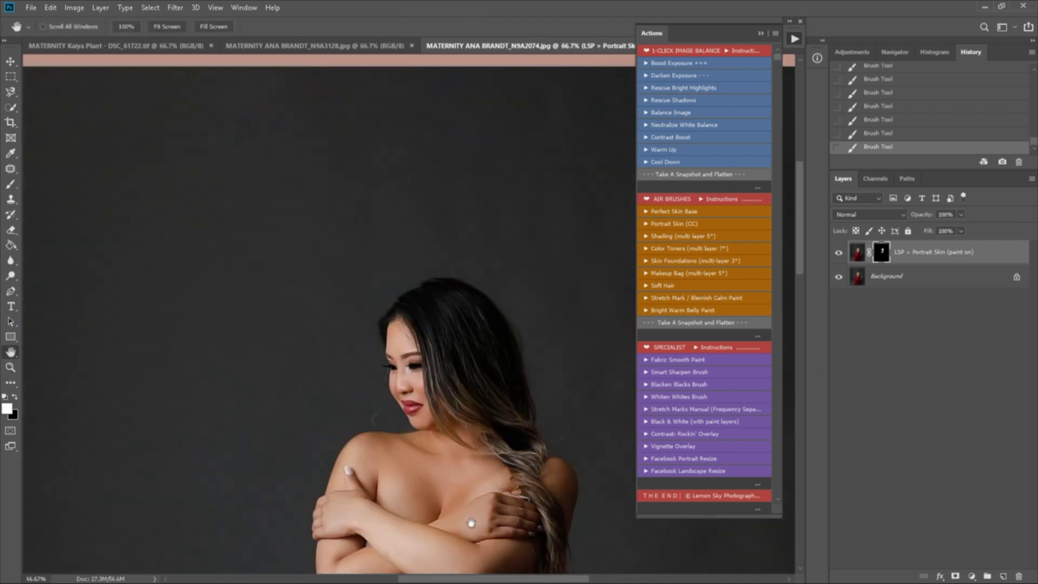
pyautogui.moveTo(470, 524); pyautogui.dragTo(452, 227)
pyautogui.moveTo(438, 454); pyautogui.dragTo(435, 412)
pyautogui.click(347, 396)
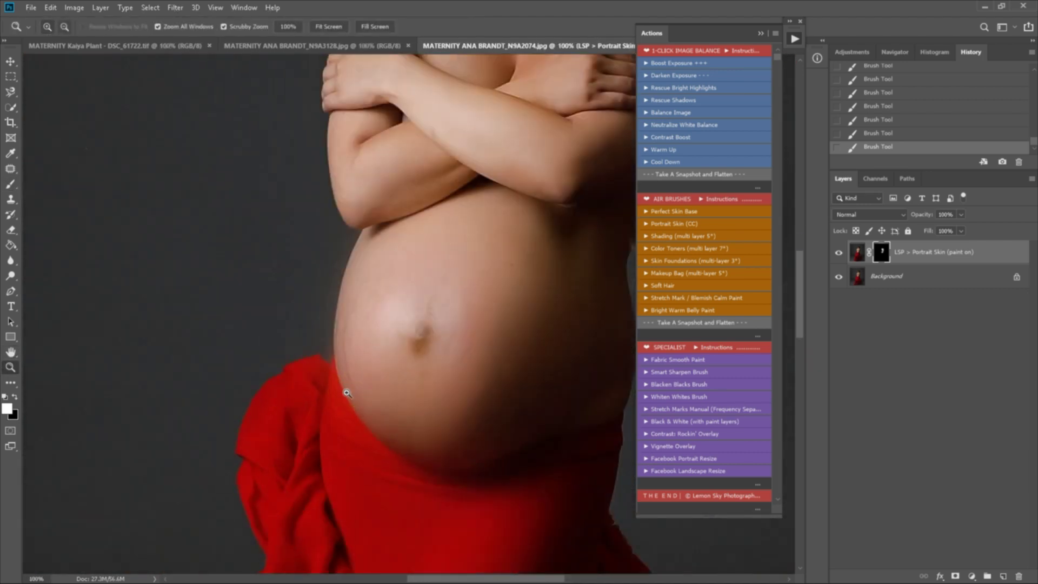
pyautogui.press('b')
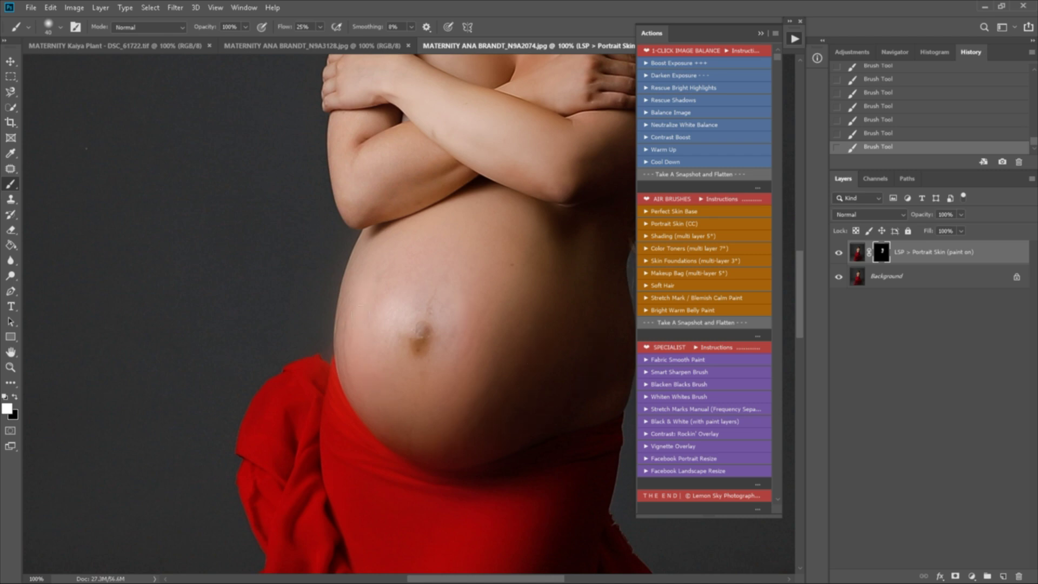
pyautogui.press('z')
pyautogui.keyDown('alt'); pyautogui.click(497, 394); pyautogui.keyUp('alt')
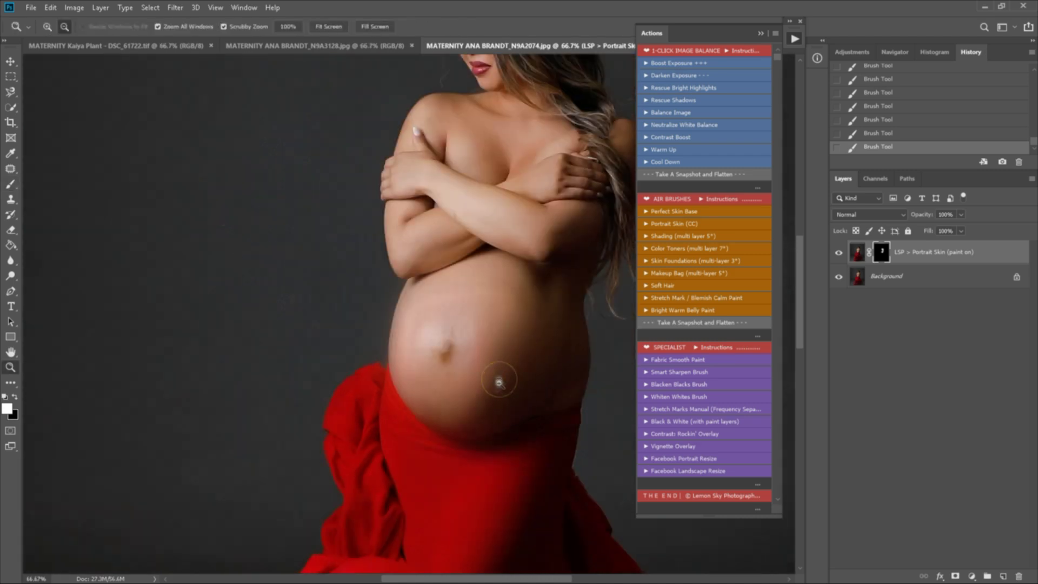
pyautogui.keyDown('alt'); pyautogui.click(507, 412); pyautogui.keyUp('alt')
pyautogui.keyDown('alt'); pyautogui.click(507, 413); pyautogui.keyUp('alt')
pyautogui.press('h')
pyautogui.moveTo(502, 312); pyautogui.dragTo(483, 324)
pyautogui.click(730, 326)
# Run the Perfect Skin Base action, airbrush the belly and upper-body skin, and flatten with a snapshot
pyautogui.click(699, 211)
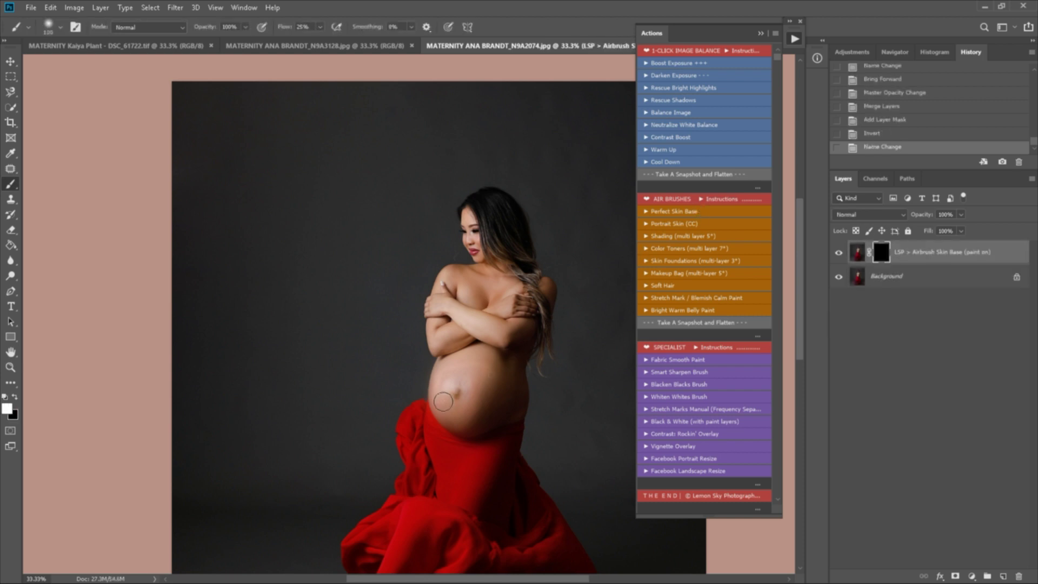
pyautogui.moveTo(443, 390)
pyautogui.mouseDown()
pyautogui.moveTo(445, 400)
pyautogui.moveTo(500, 369)
pyautogui.moveTo(498, 385)
pyautogui.mouseUp()
pyautogui.moveTo(468, 328); pyautogui.dragTo(463, 323)
pyautogui.click(725, 323)
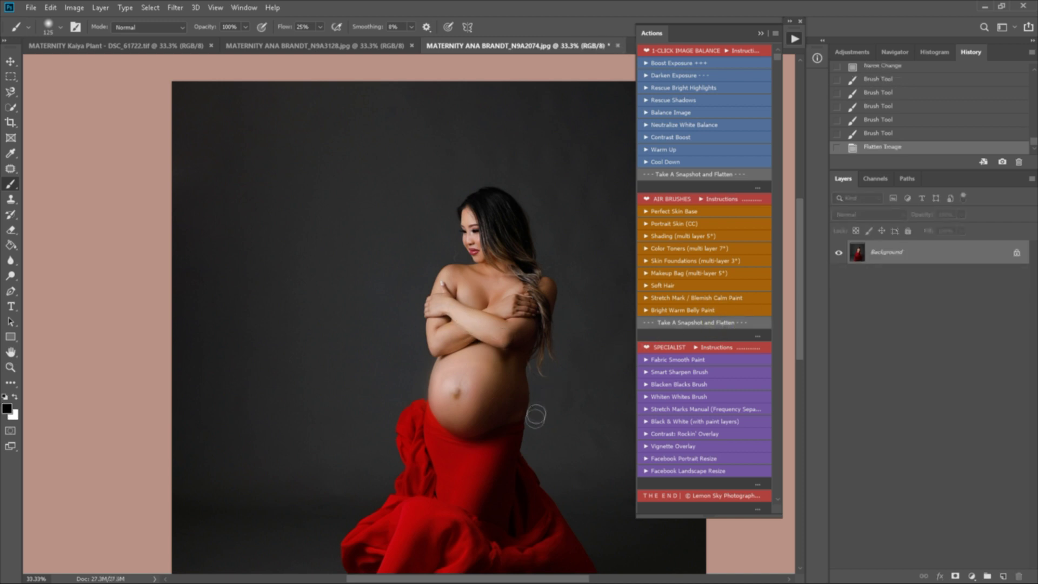
# Run the Vignette Overlay action and mask the vignette off the woman's body with a black brush of size 700
pyautogui.moveTo(523, 459); pyautogui.dragTo(458, 384)
pyautogui.click(695, 450)
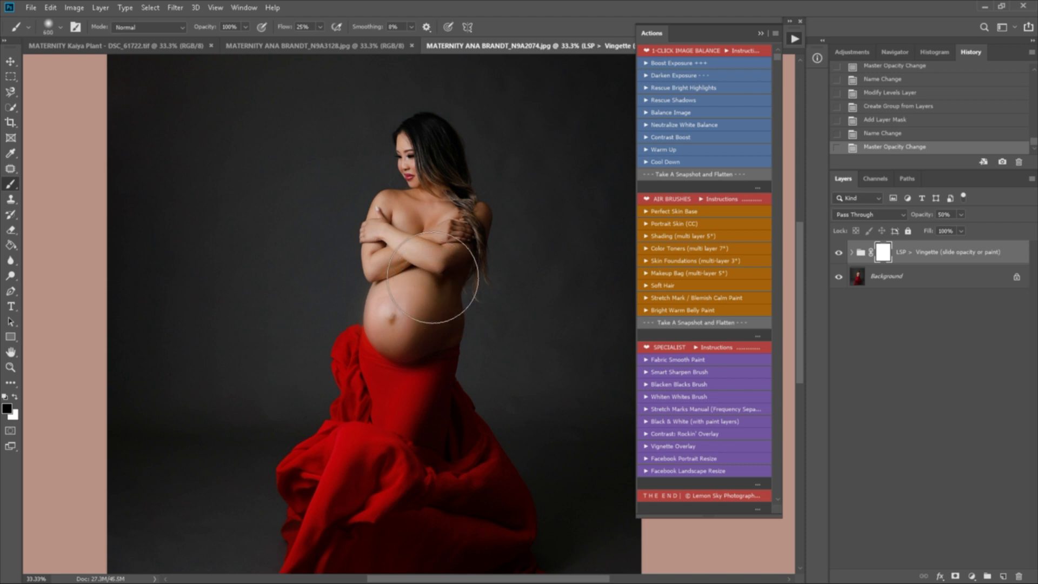
pyautogui.press(']')
pyautogui.press(']')
pyautogui.press(']')
pyautogui.press(']')
pyautogui.press(']')
pyautogui.click(403, 331)
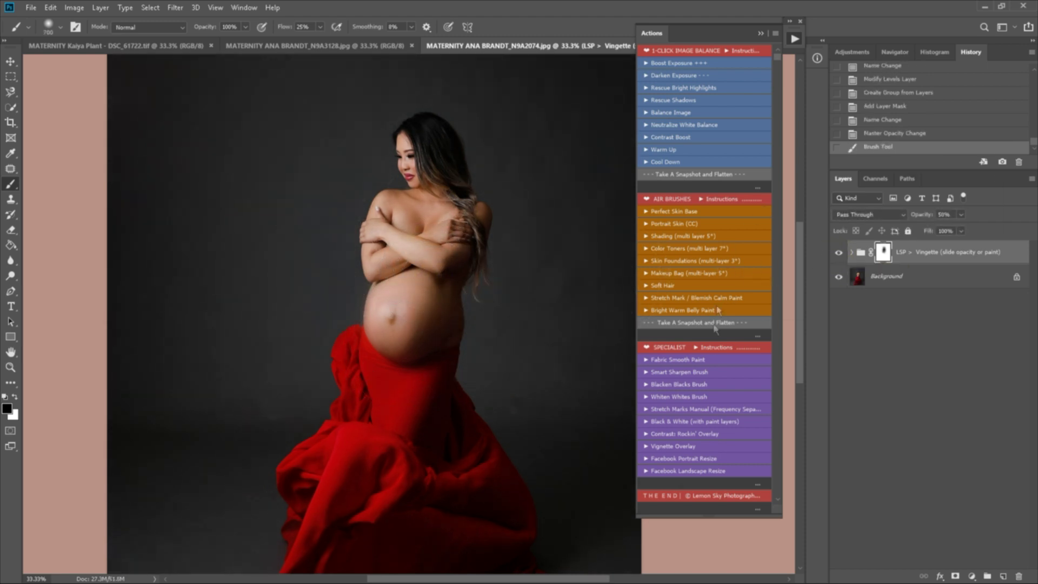
# Run the Contrast: Rockin' Overlay action, adjust its layer opacity, and flatten the image with a snapshot
pyautogui.click(715, 434)
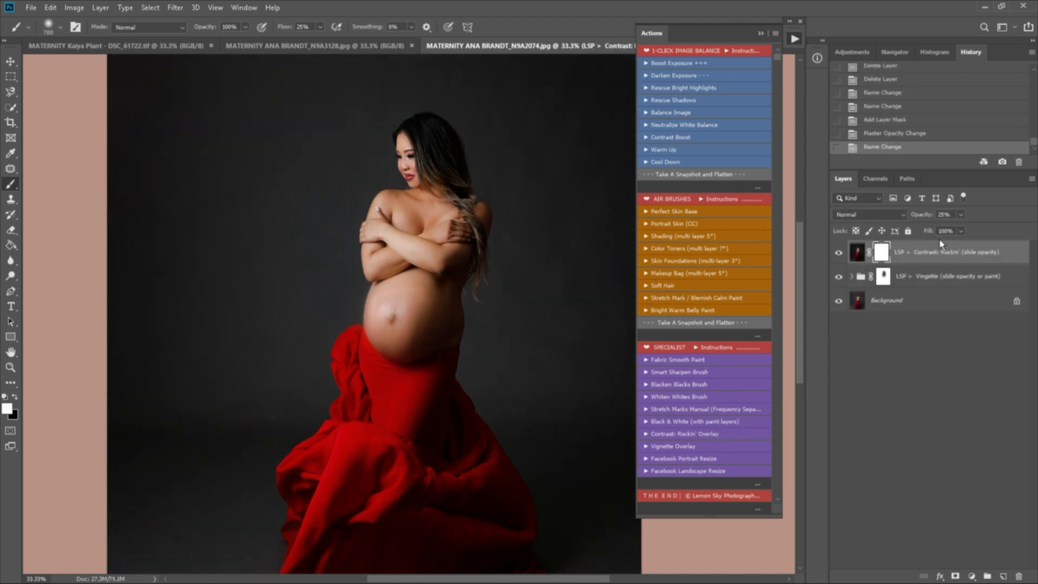
pyautogui.click(960, 215)
pyautogui.click(959, 232)
pyautogui.click(737, 324)
pyautogui.press('z')
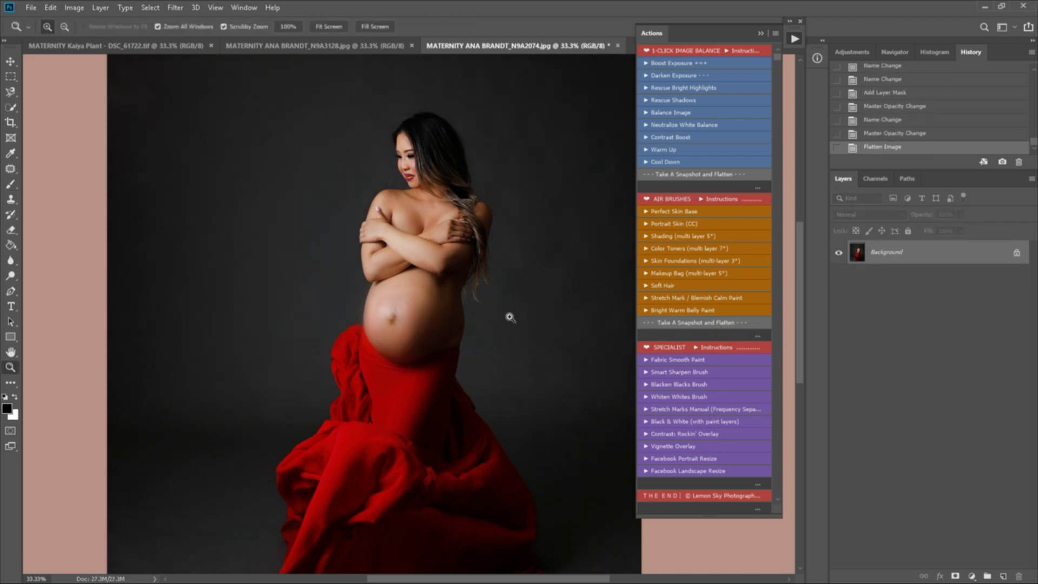
# Examine the retouched belly skin at 100% and the woman's head and upper body at 50% zoom
pyautogui.click(511, 317)
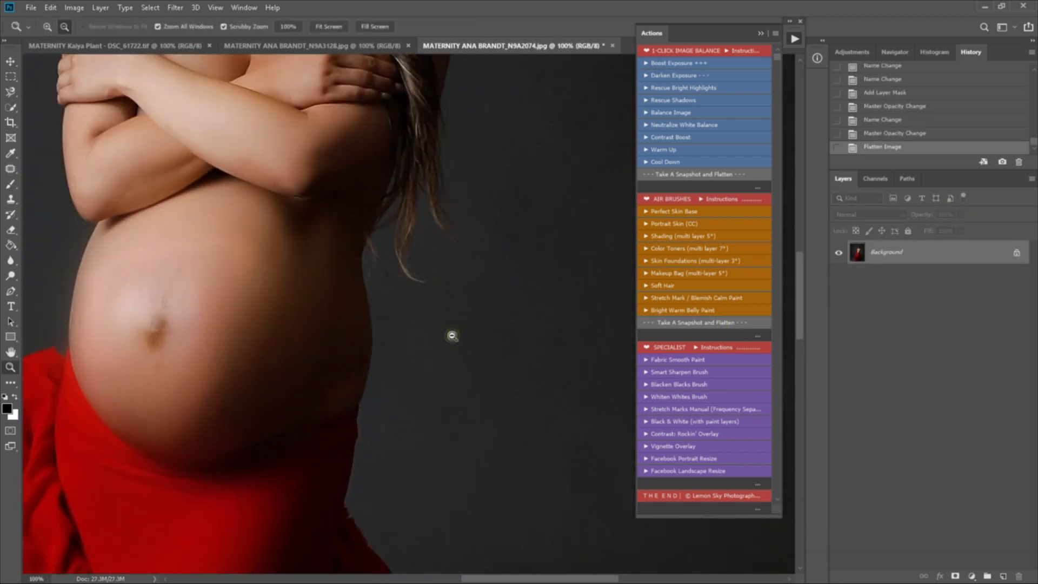
pyautogui.keyDown('alt'); pyautogui.click(452, 335); pyautogui.keyUp('alt')
pyautogui.keyDown('alt'); pyautogui.click(452, 336); pyautogui.keyUp('alt')
pyautogui.keyDown('alt'); pyautogui.click(452, 335); pyautogui.keyUp('alt')
pyautogui.press('space')
pyautogui.moveTo(435, 284); pyautogui.dragTo(495, 255)
pyautogui.click(461, 267)
pyautogui.press('space')
pyautogui.moveTo(504, 218); pyautogui.dragTo(502, 273)
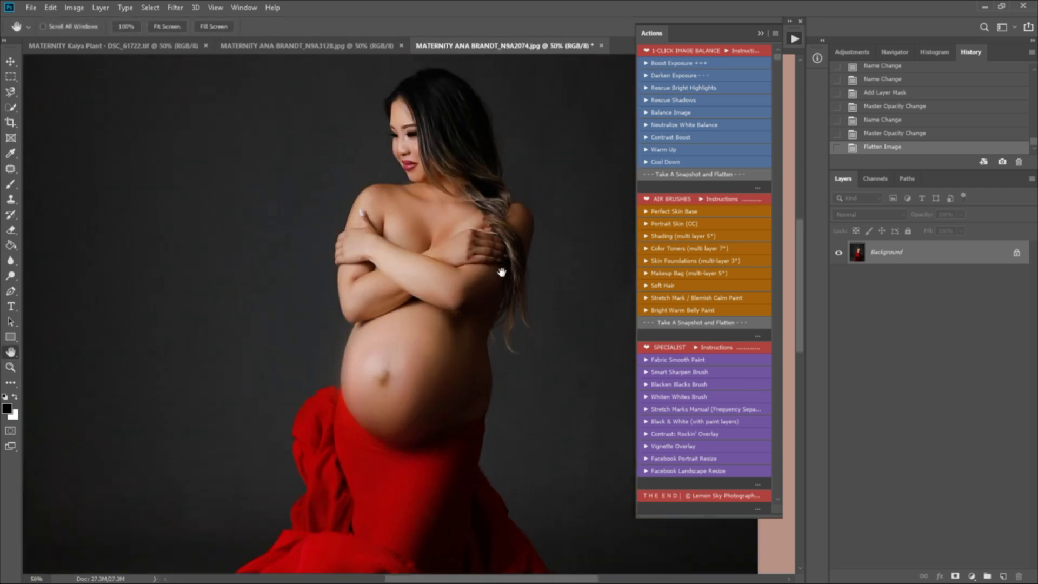
# Review the retouching stages in order, from the original image state through Snapshot 1 to Snapshot 8
pyautogui.moveTo(1034, 142); pyautogui.dragTo(1036, 73)
pyautogui.click(935, 81)
pyautogui.click(885, 97)
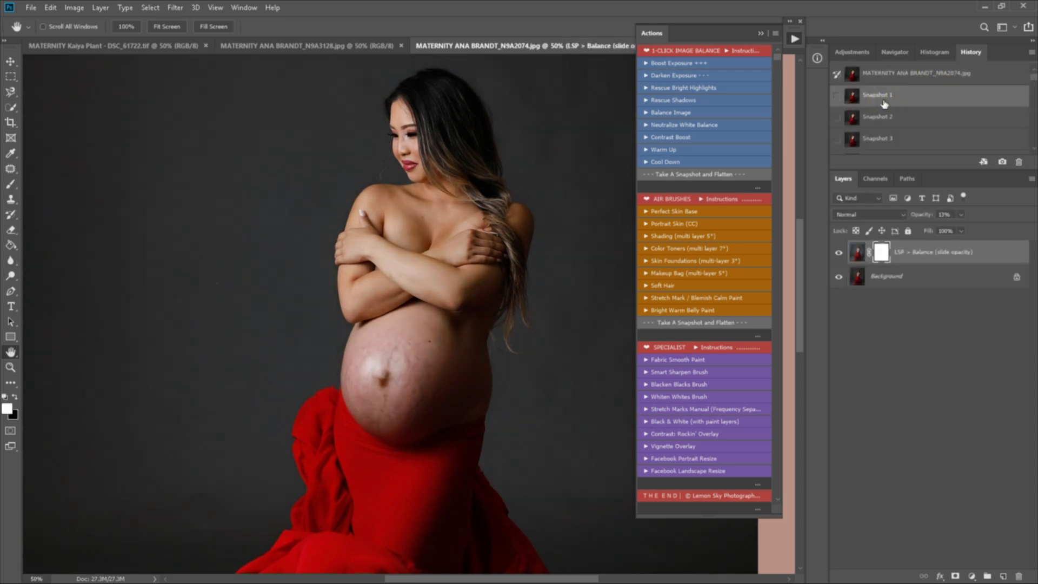
pyautogui.click(885, 119)
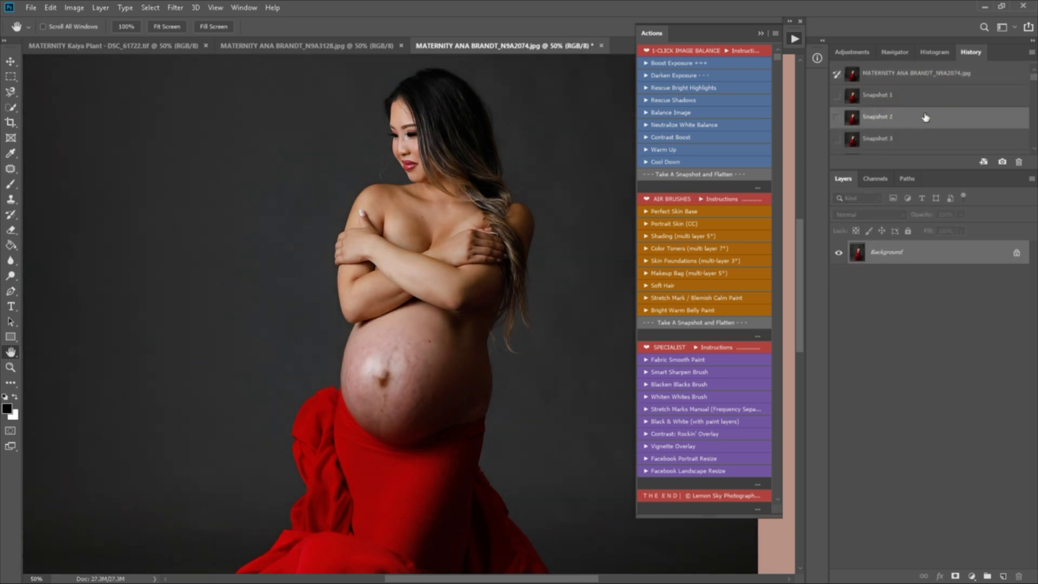
pyautogui.click(912, 138)
pyautogui.scroll(-2, 930, 129)
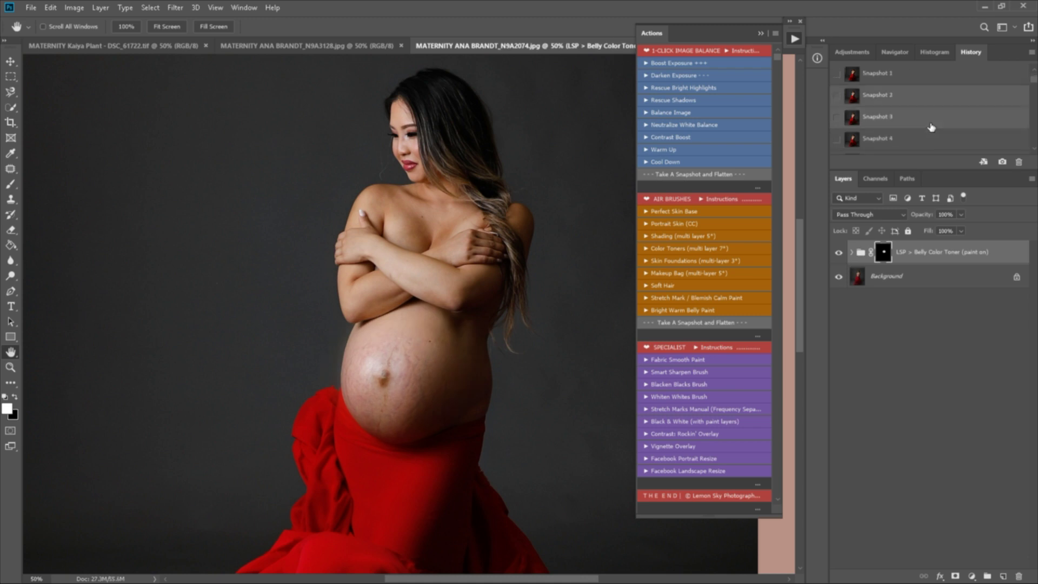
pyautogui.click(917, 136)
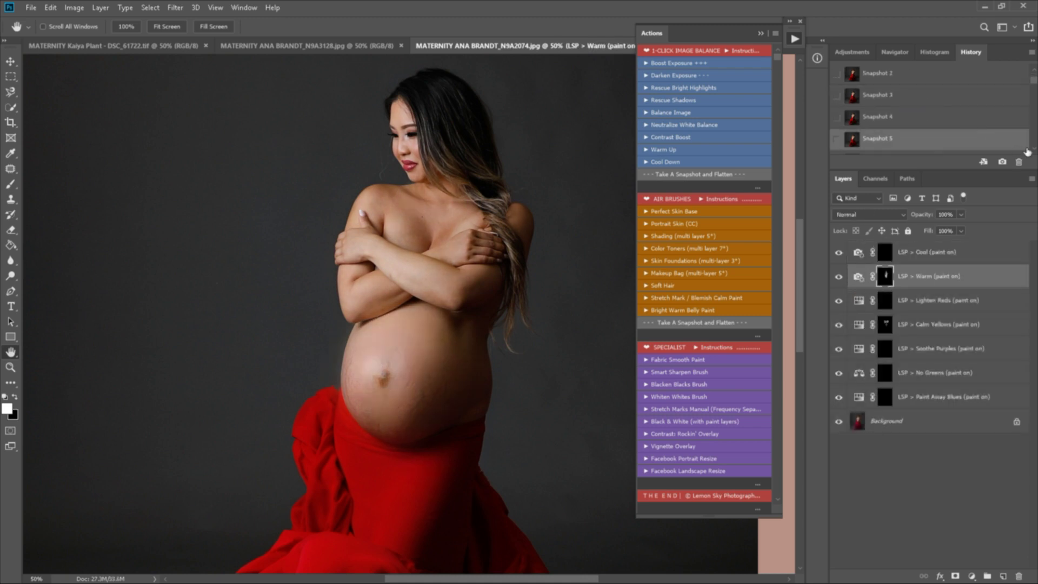
pyautogui.scroll(-2, 1034, 154)
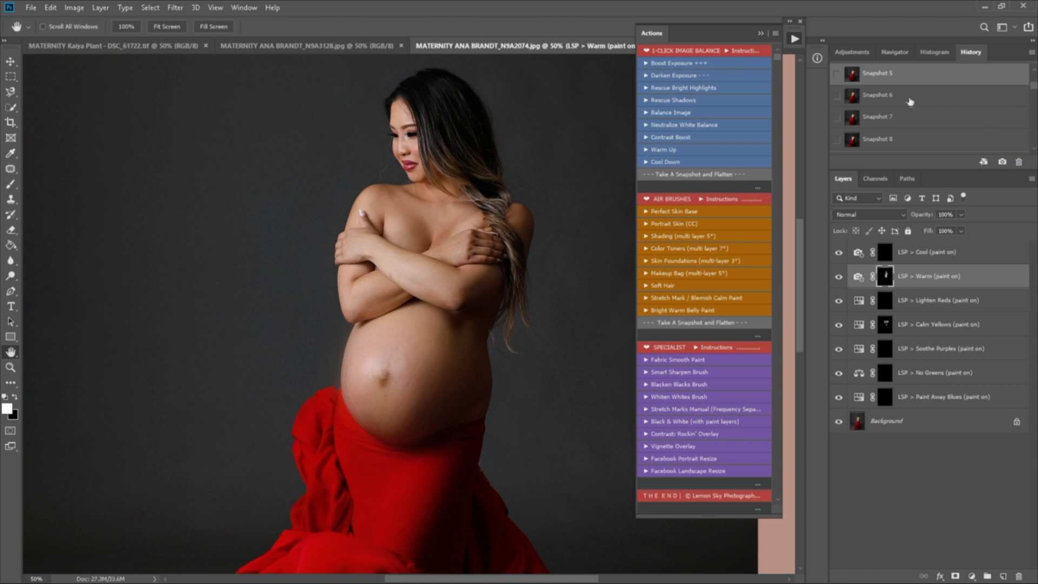
pyautogui.click(910, 101)
pyautogui.click(908, 117)
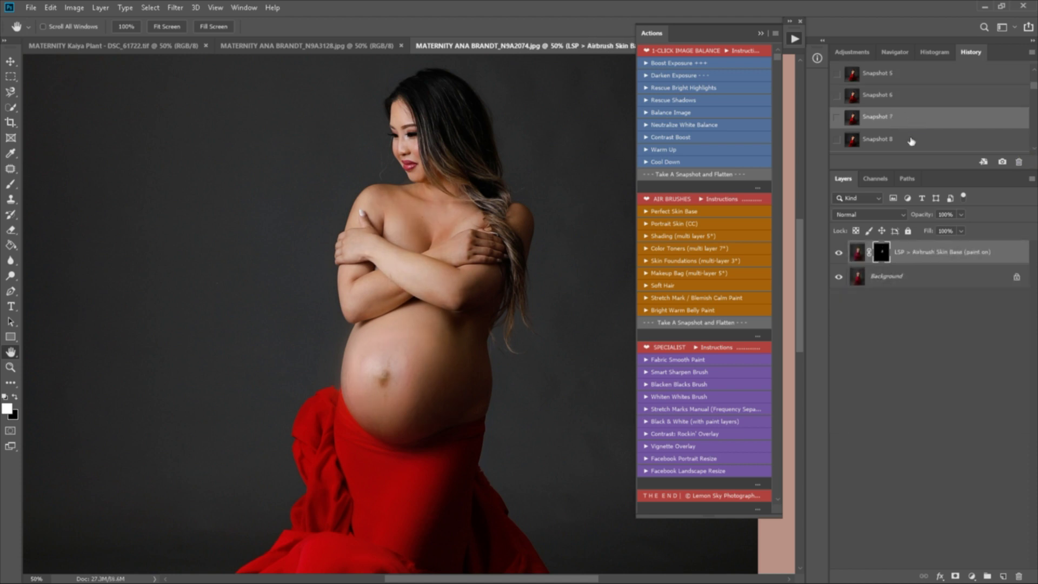
pyautogui.click(911, 140)
pyautogui.scroll(-1, 1035, 151)
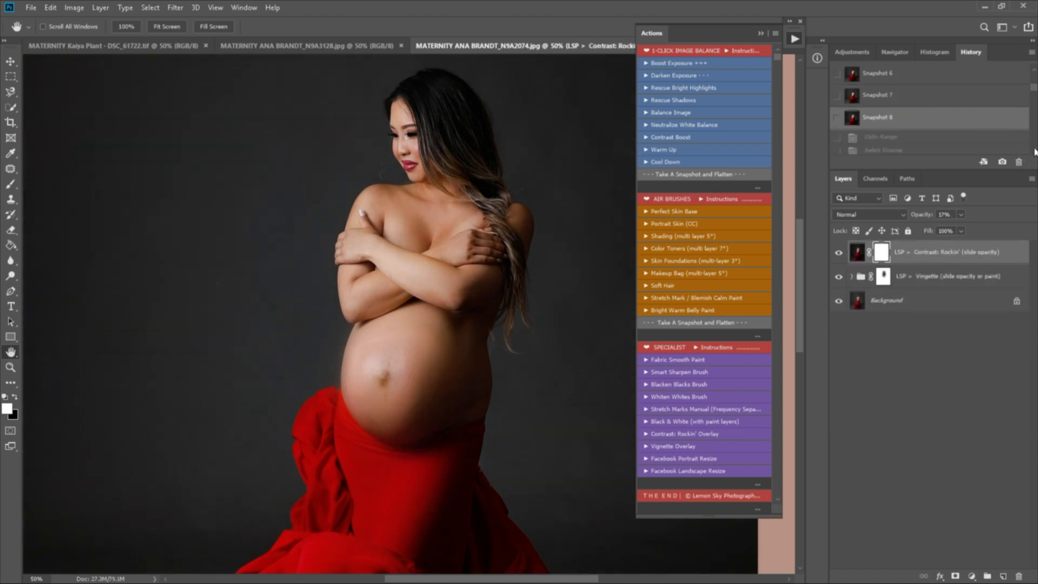
# Compare the original image state with Snapshot 8, ending on Snapshot 8
pyautogui.scroll(5, 1035, 152)
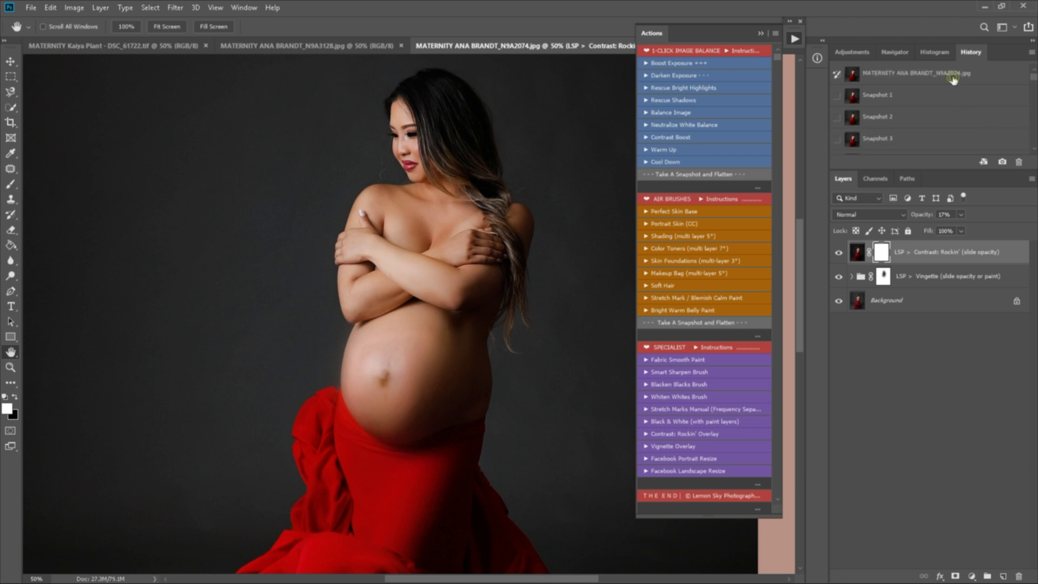
pyautogui.click(951, 73)
pyautogui.scroll(-1, 1034, 149)
pyautogui.scroll(-1, 1034, 152)
pyautogui.scroll(-2, 1034, 154)
pyautogui.click(923, 118)
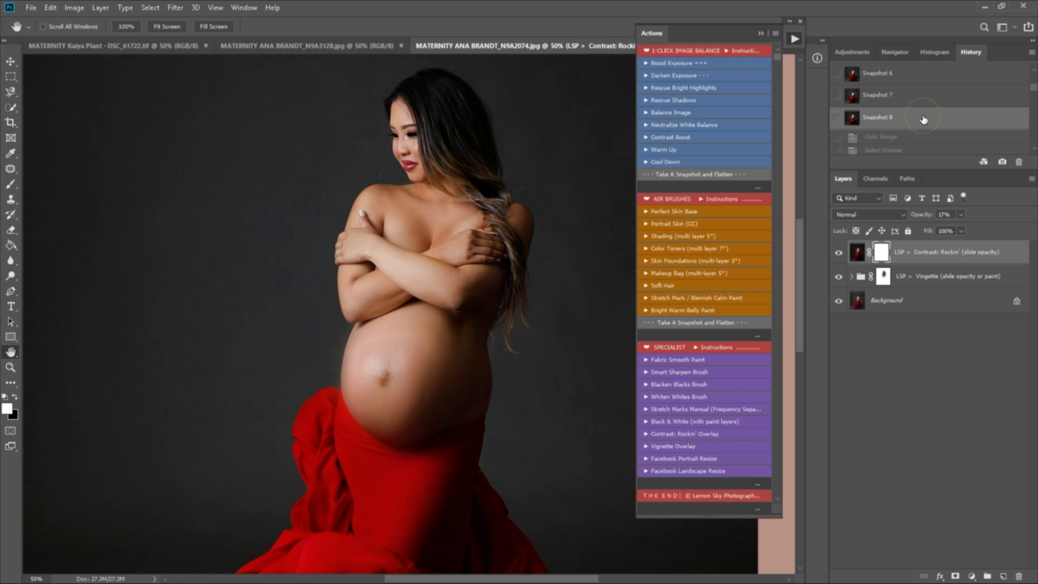